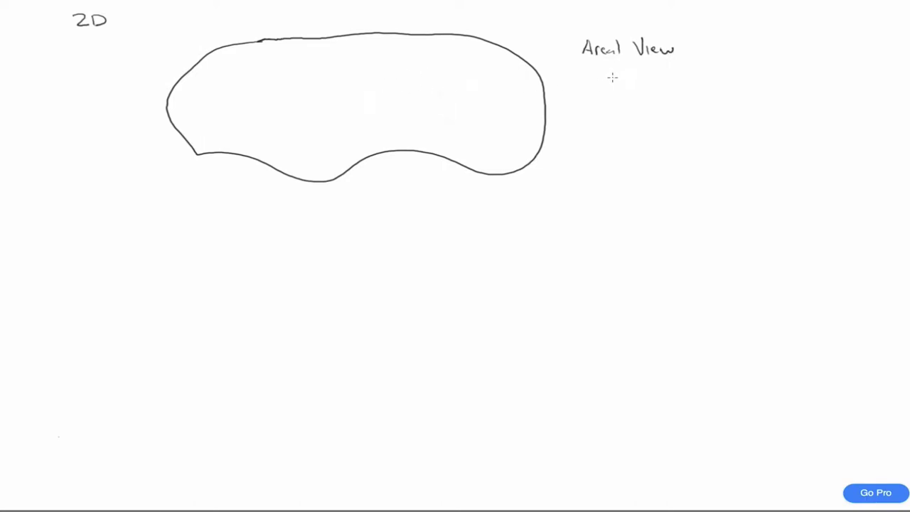
Step: Draw the circle-dot gravity symbol under Areal View, write 'Side View', and add a downward 'g' arrow
{"action": "left_click_drag", "start_coordinate": [609, 77], "coordinate": [633, 97]}
{"action": "mouse_move", "coordinate": [594, 115]}
{"action": "left_mouse_down"}
{"action": "mouse_move", "coordinate": [583, 134]}
{"action": "mouse_move", "coordinate": [682, 122]}
{"action": "left_mouse_up"}
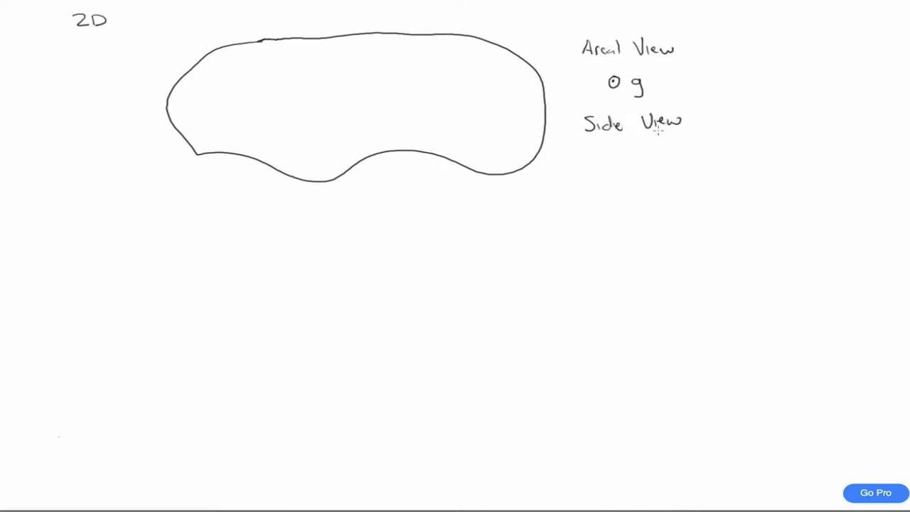
{"action": "mouse_move", "coordinate": [612, 147]}
{"action": "left_mouse_down"}
{"action": "mouse_move", "coordinate": [616, 178]}
{"action": "mouse_move", "coordinate": [634, 168]}
{"action": "left_mouse_up"}
{"action": "mouse_move", "coordinate": [430, 66]}
{"action": "left_mouse_down"}
{"action": "mouse_move", "coordinate": [281, 123]}
{"action": "mouse_move", "coordinate": [437, 67]}
{"action": "left_mouse_up"}
Step: Draw a horizontal line under the reservoir outline with tick marks at both ends and in between
{"action": "left_click_drag", "start_coordinate": [116, 238], "coordinate": [330, 234]}
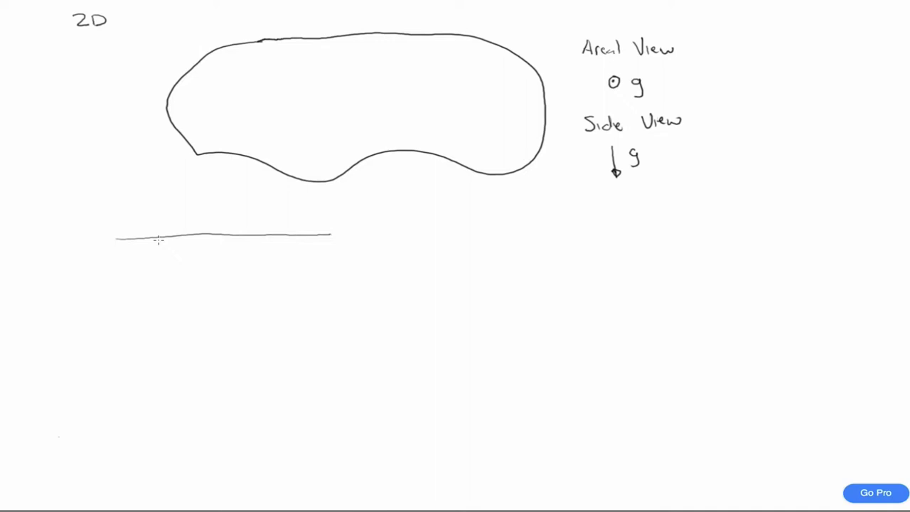
{"action": "left_click_drag", "start_coordinate": [117, 229], "coordinate": [119, 244]}
{"action": "left_click_drag", "start_coordinate": [177, 225], "coordinate": [182, 245]}
{"action": "left_click_drag", "start_coordinate": [242, 225], "coordinate": [245, 245]}
{"action": "mouse_move", "coordinate": [295, 223]}
{"action": "left_mouse_down"}
{"action": "mouse_move", "coordinate": [299, 242]}
{"action": "mouse_move", "coordinate": [331, 244]}
{"action": "left_mouse_up"}
Step: Draw four horizontal grid lines across the reservoir outline
{"action": "left_click_drag", "start_coordinate": [517, 62], "coordinate": [206, 69]}
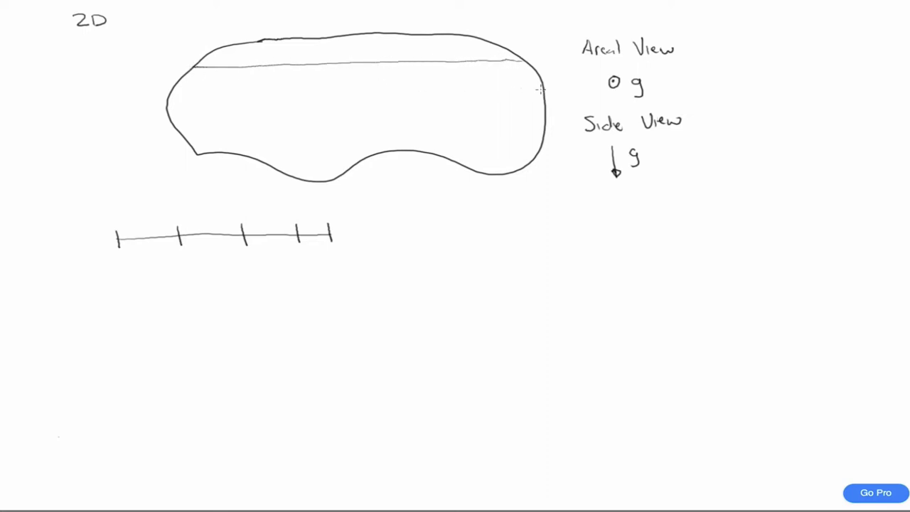
{"action": "left_click_drag", "start_coordinate": [542, 89], "coordinate": [174, 92]}
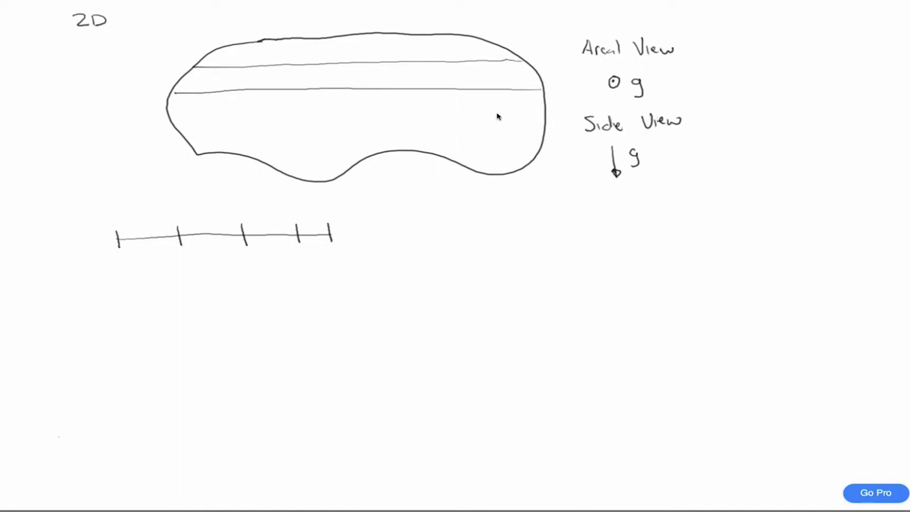
{"action": "left_click_drag", "start_coordinate": [540, 111], "coordinate": [175, 112]}
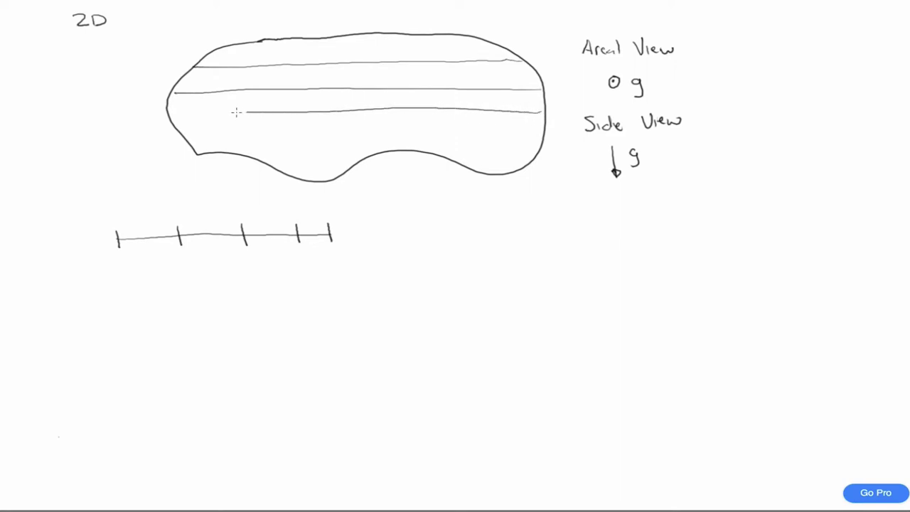
{"action": "left_click_drag", "start_coordinate": [540, 134], "coordinate": [188, 136]}
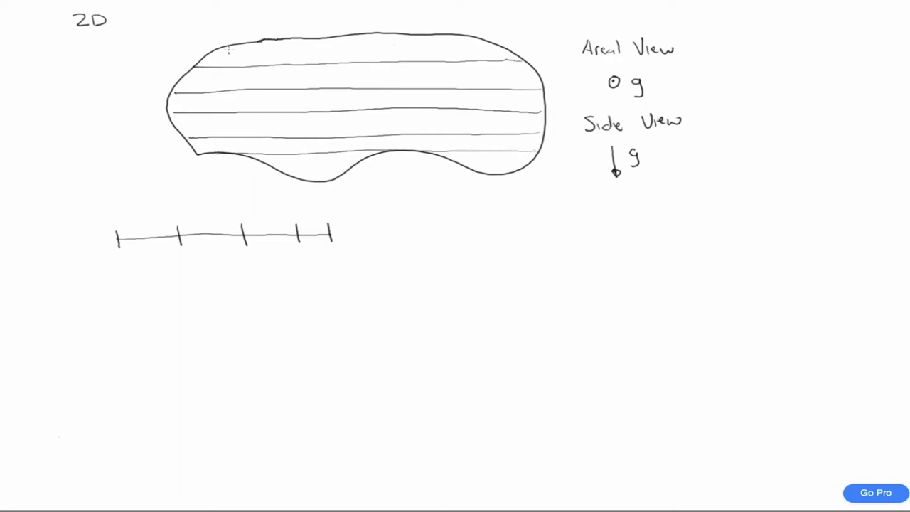
Step: Add three vertical grid lines crossing them, from left to the rightmost edge
{"action": "left_click_drag", "start_coordinate": [227, 49], "coordinate": [228, 147]}
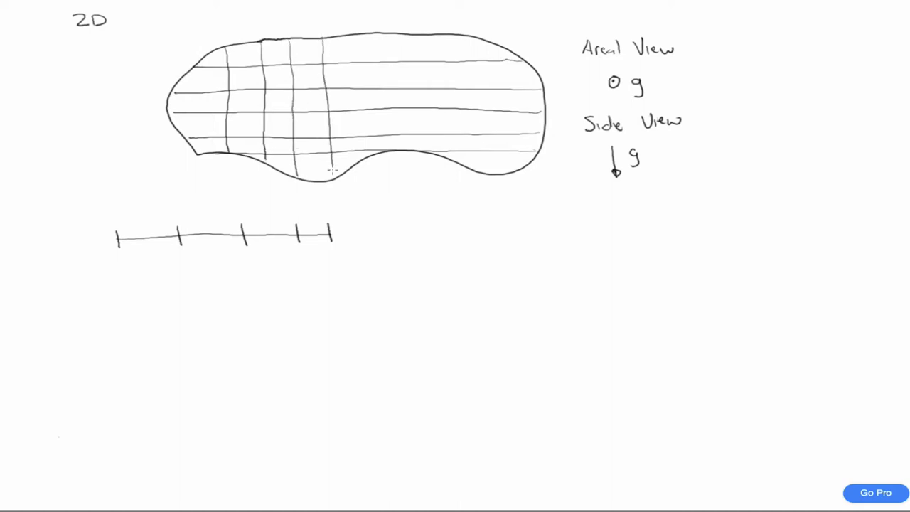
{"action": "left_click_drag", "start_coordinate": [360, 34], "coordinate": [369, 157]}
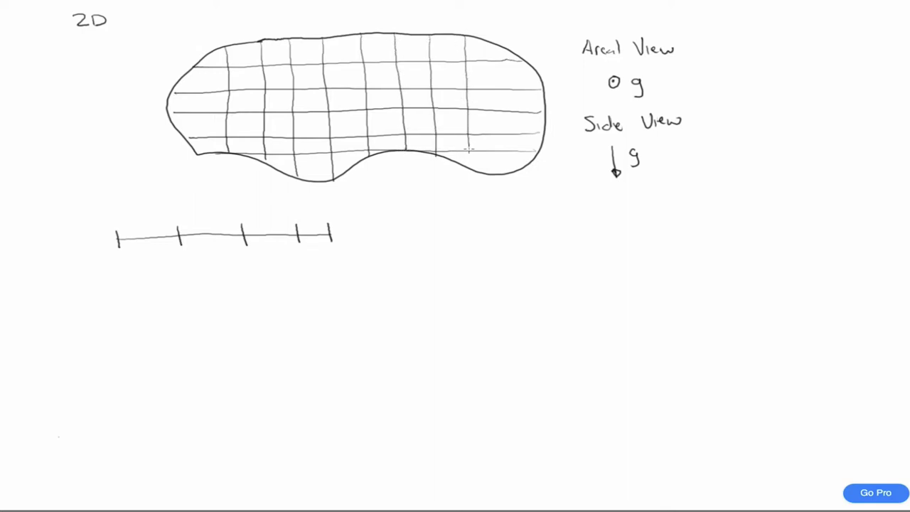
{"action": "left_click_drag", "start_coordinate": [501, 51], "coordinate": [510, 171]}
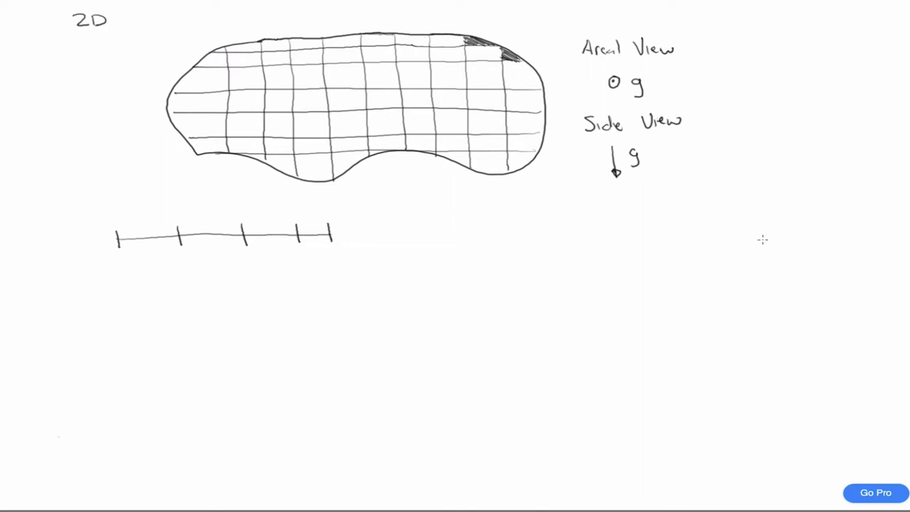
Step: Shade the error slivers at the bottom-right corner and along the bottom dip of the reservoir
{"action": "mouse_move", "coordinate": [514, 158]}
{"action": "left_mouse_down"}
{"action": "mouse_move", "coordinate": [517, 171]}
{"action": "mouse_move", "coordinate": [536, 156]}
{"action": "mouse_move", "coordinate": [509, 157]}
{"action": "mouse_move", "coordinate": [519, 172]}
{"action": "mouse_move", "coordinate": [529, 169]}
{"action": "left_mouse_up"}
{"action": "mouse_move", "coordinate": [471, 165]}
{"action": "left_mouse_down"}
{"action": "mouse_move", "coordinate": [510, 172]}
{"action": "mouse_move", "coordinate": [496, 177]}
{"action": "left_mouse_up"}
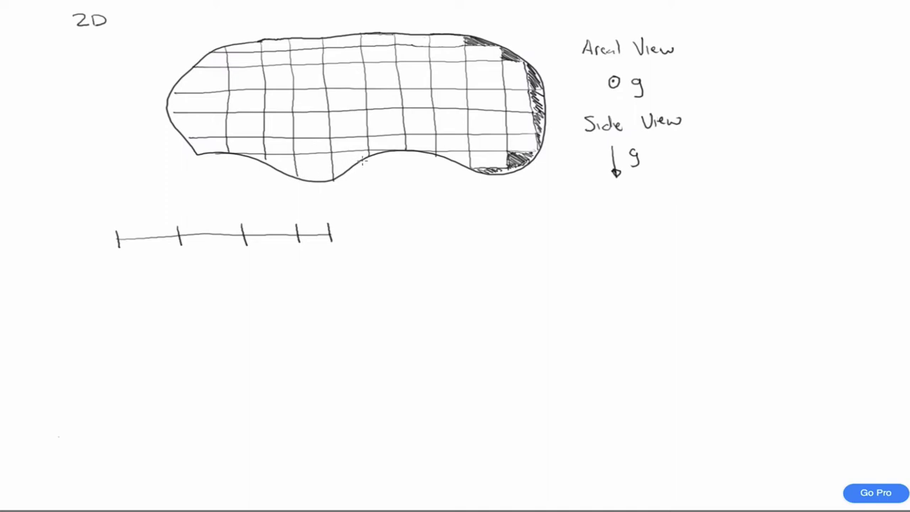
{"action": "mouse_move", "coordinate": [373, 153]}
{"action": "left_mouse_down"}
{"action": "mouse_move", "coordinate": [332, 182]}
{"action": "mouse_move", "coordinate": [267, 162]}
{"action": "left_mouse_up"}
{"action": "left_click_drag", "start_coordinate": [301, 176], "coordinate": [326, 179]}
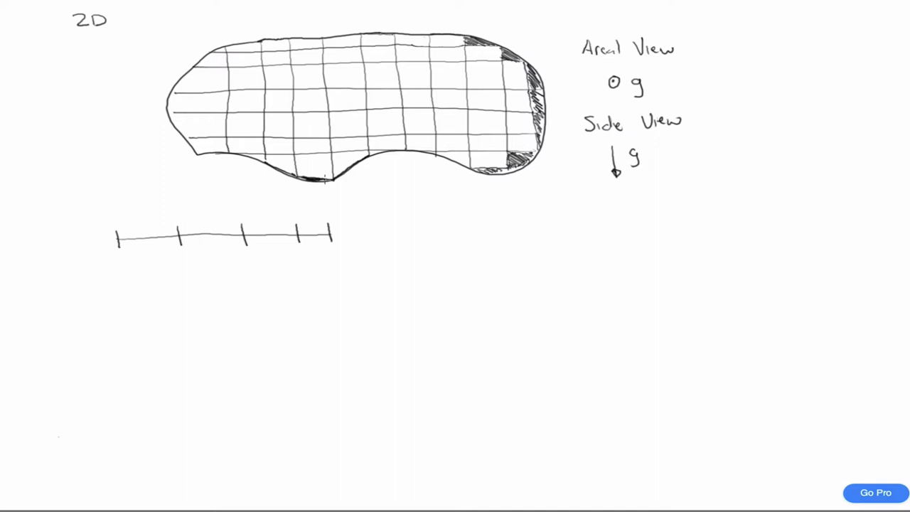